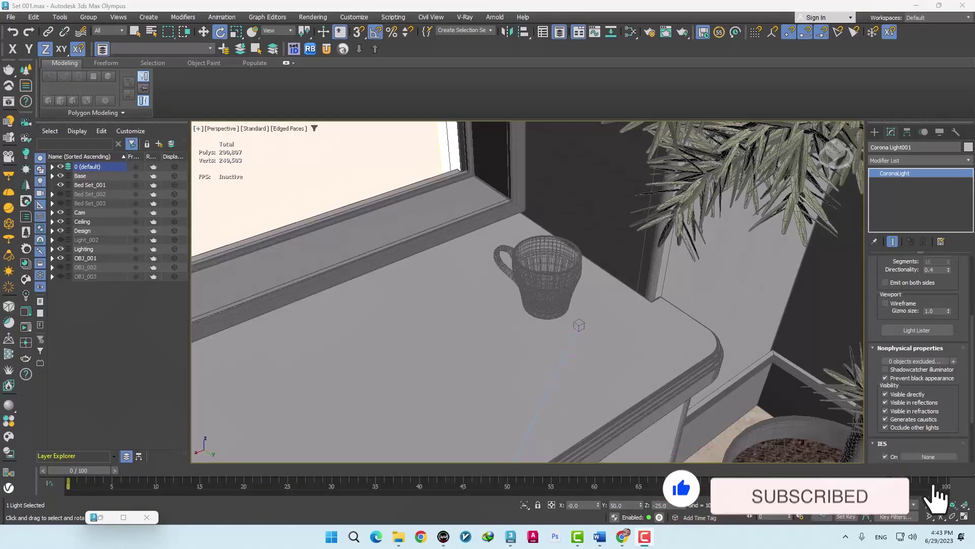
Enable the Caustics Solver on the Corona Performance tab of Render Setup
click(647, 32)
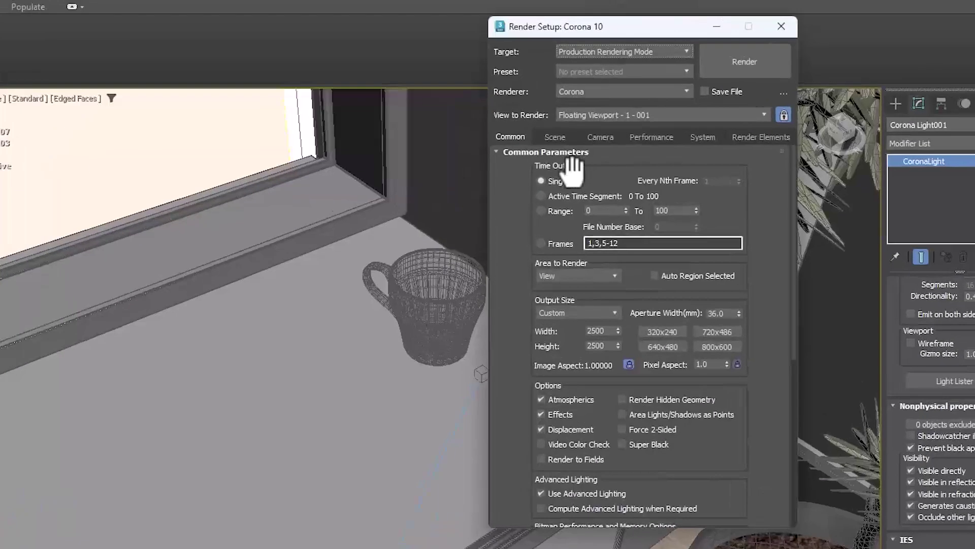
click(649, 138)
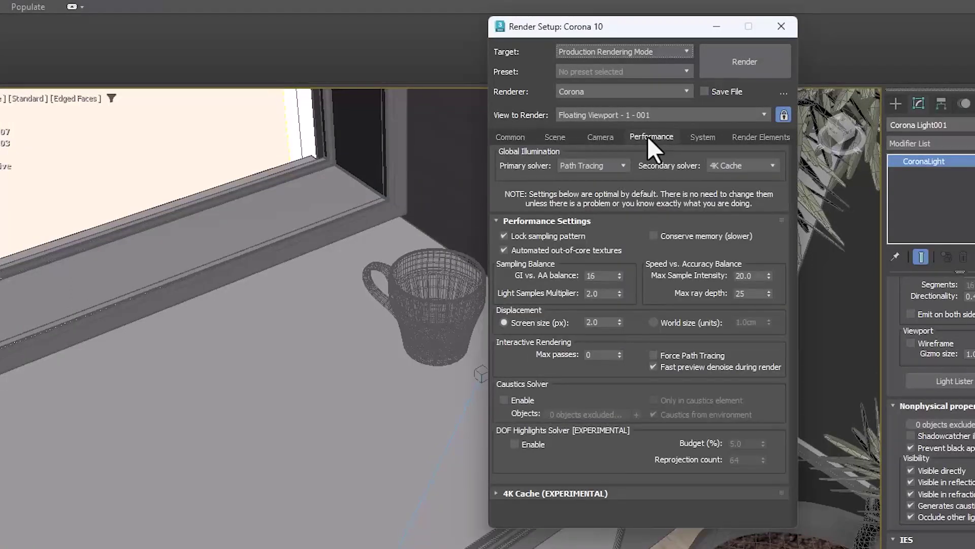
click(504, 400)
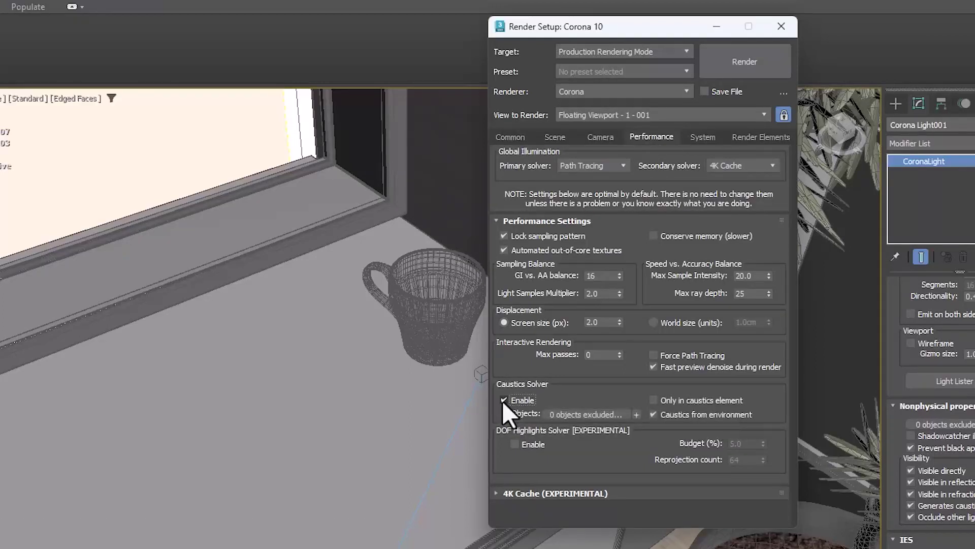
Check the caustics Exclude/Include list, leaving it on exclude with 0 objects, and cancel
click(568, 416)
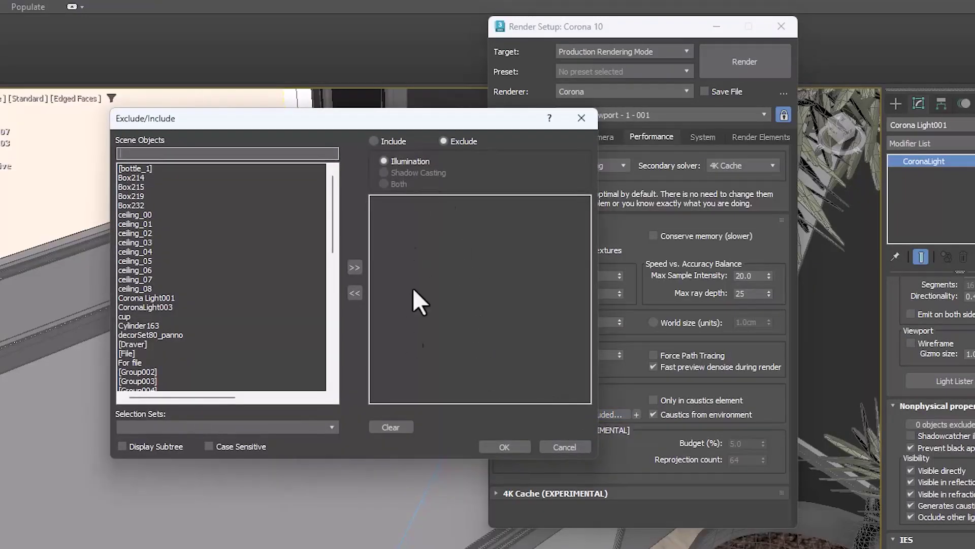
click(395, 145)
click(464, 144)
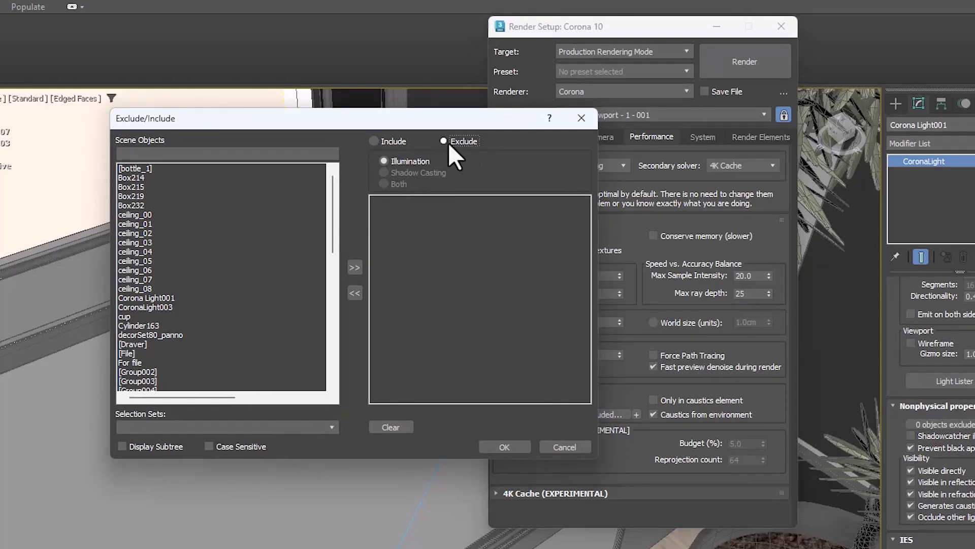
click(550, 447)
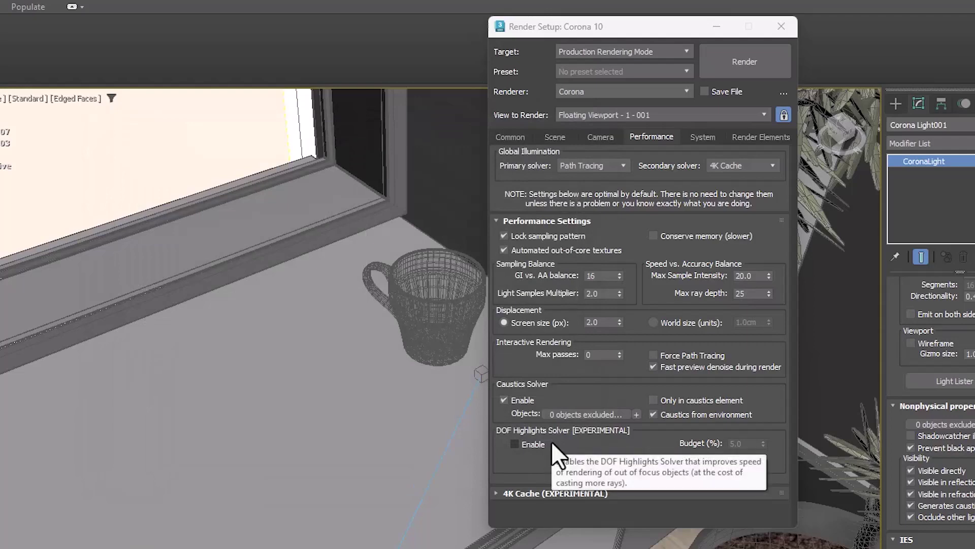
Pan the perspective view along the window sill to bring the light into view
middle_drag(257, 475, 169, 431)
middle_drag(339, 334, 152, 348)
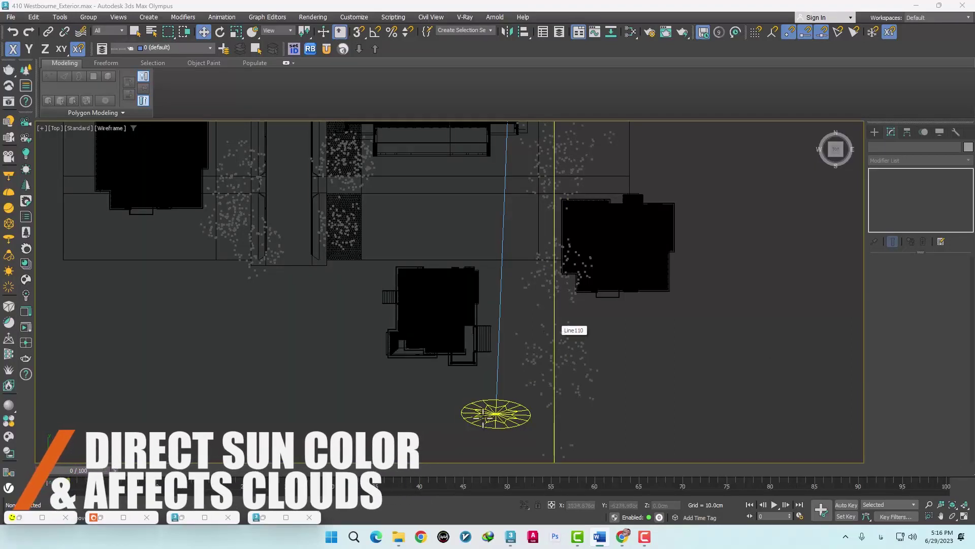
Select Corona Sun001, open the material editor, and restore the minimized Corona VFB render
click(529, 410)
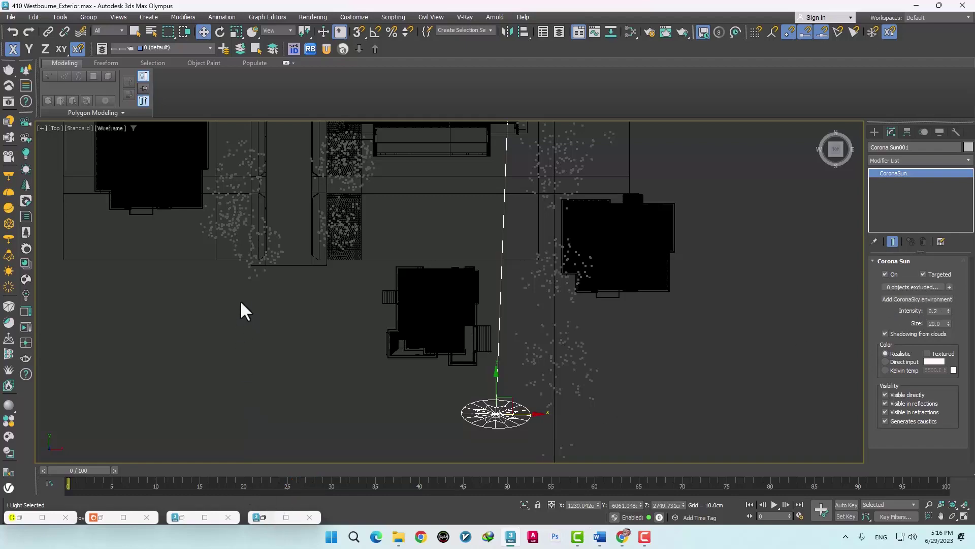
key(m)
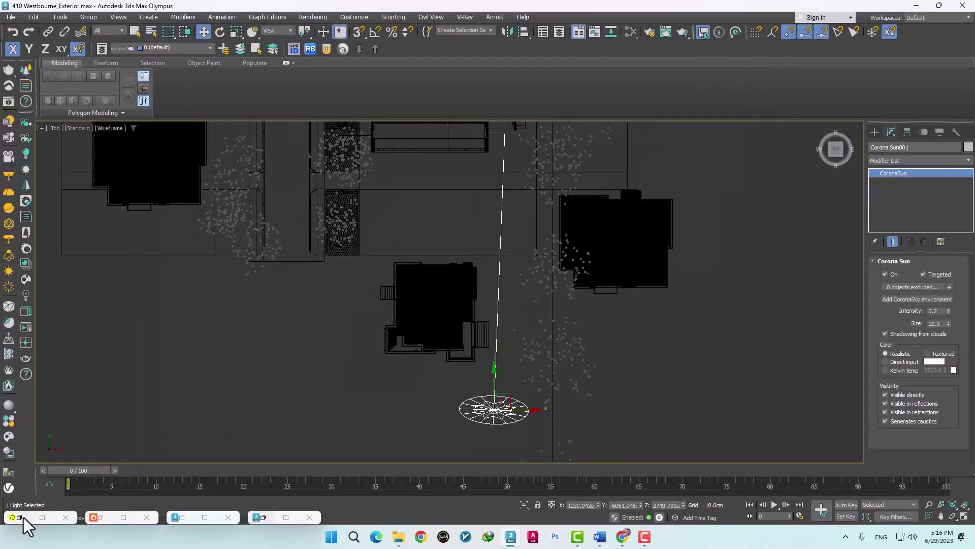
click(23, 517)
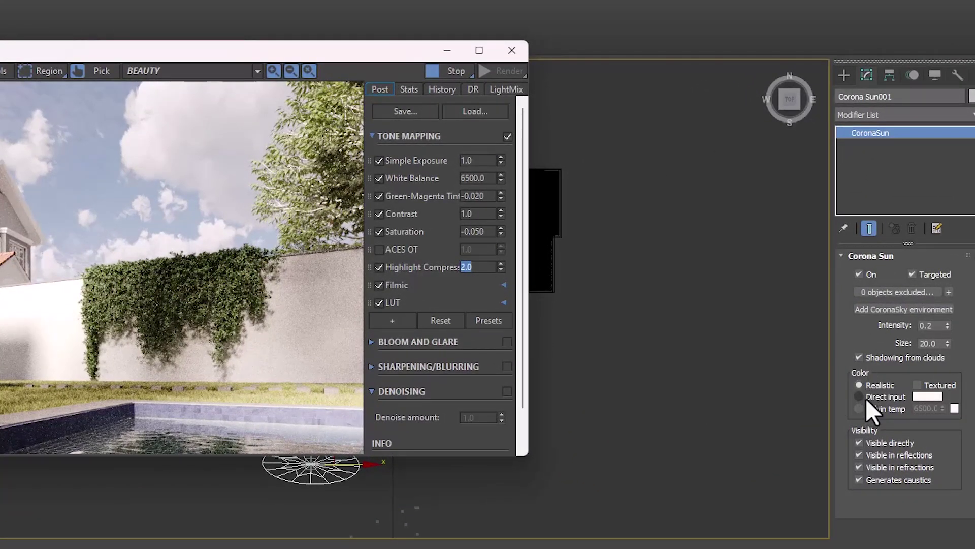
Switch the Corona sun colour to Direct input and make it a more saturated orange
click(866, 398)
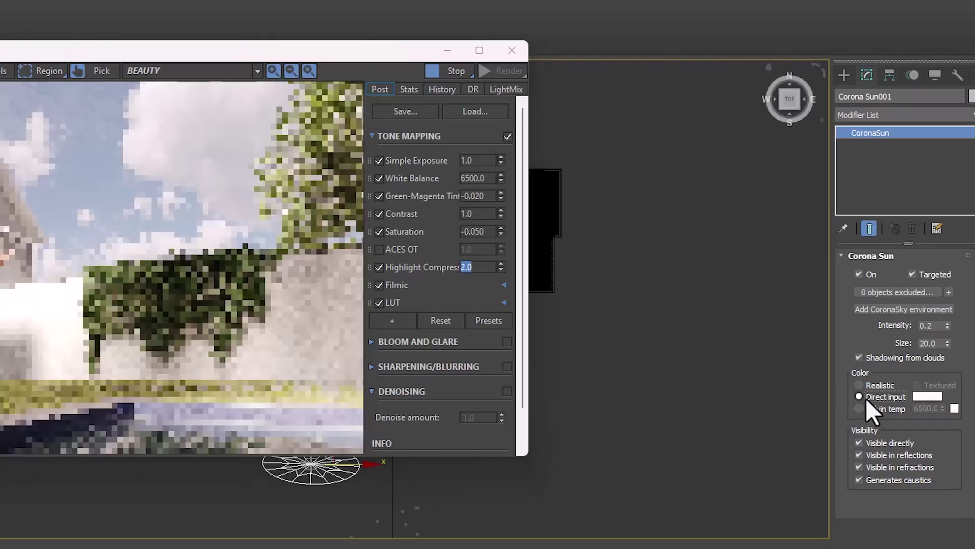
click(926, 397)
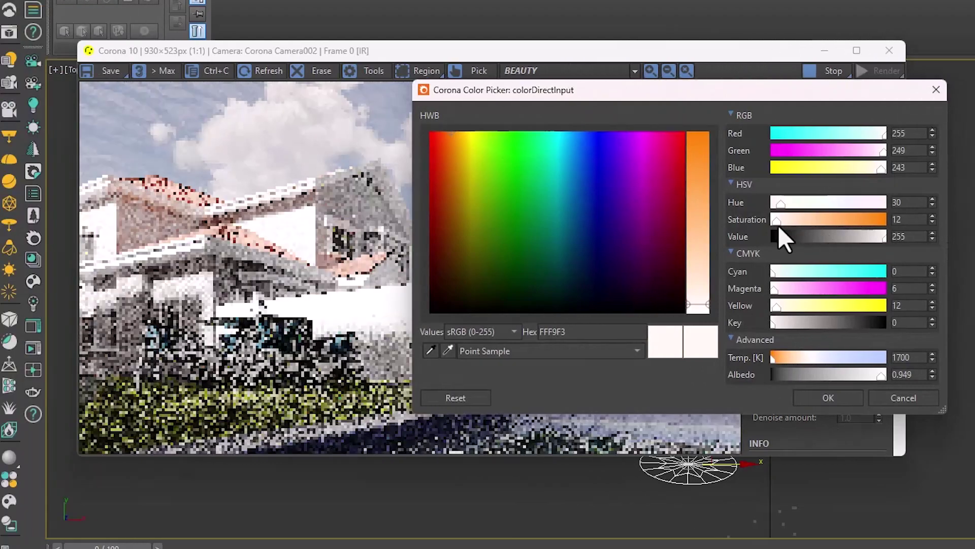
drag(777, 223, 805, 223)
Preview the tint with a VFB region over sky and wall, then darken to deep brown (80, 56, 32)
drag(772, 89, 974, 186)
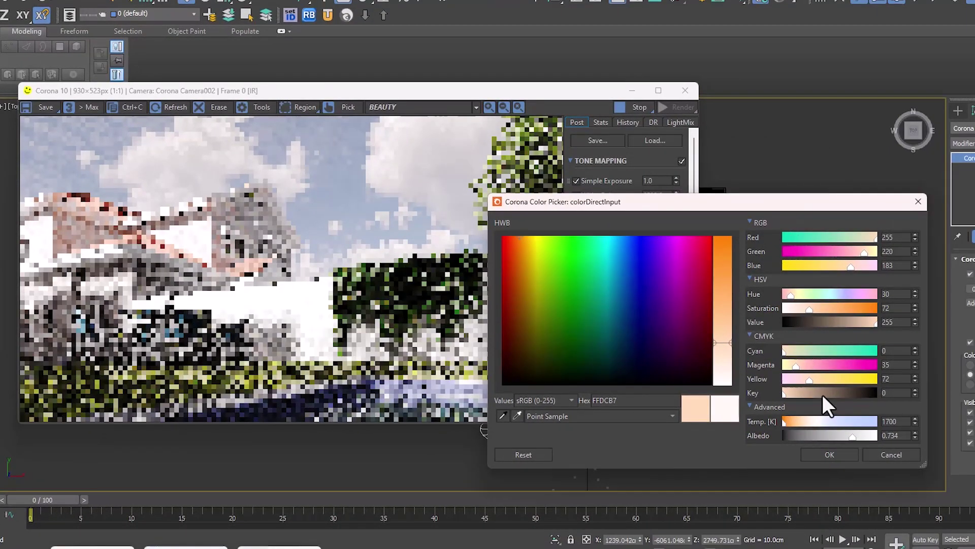
click(307, 110)
drag(230, 132, 433, 356)
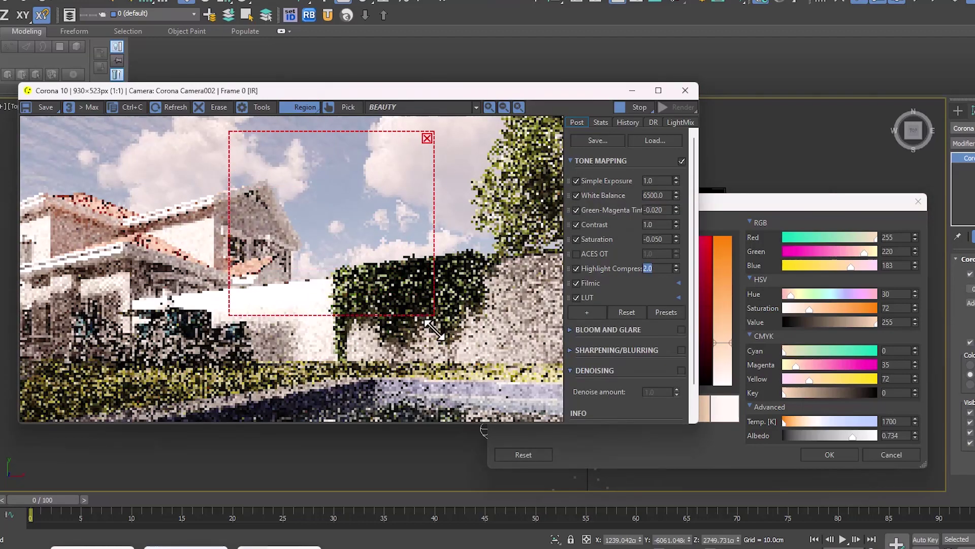
drag(809, 203, 812, 96)
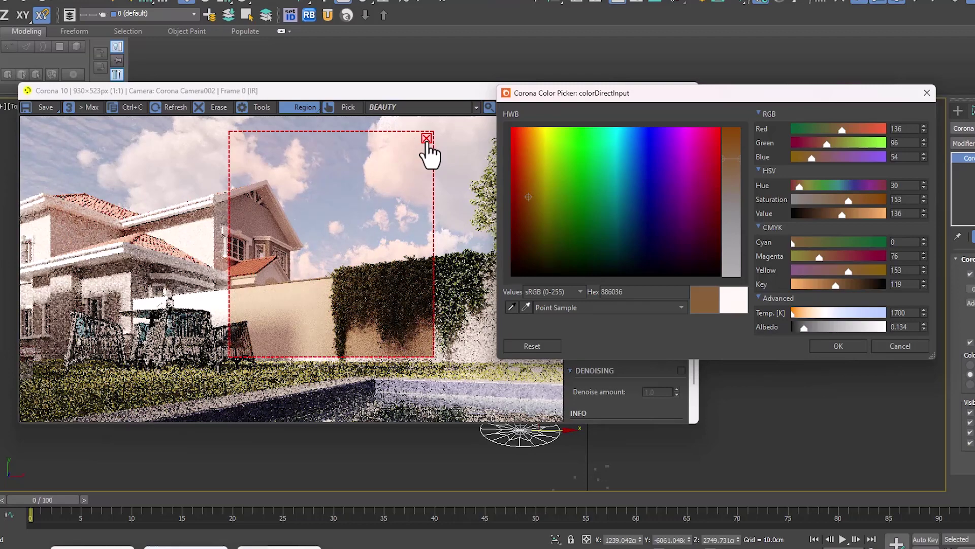
click(426, 138)
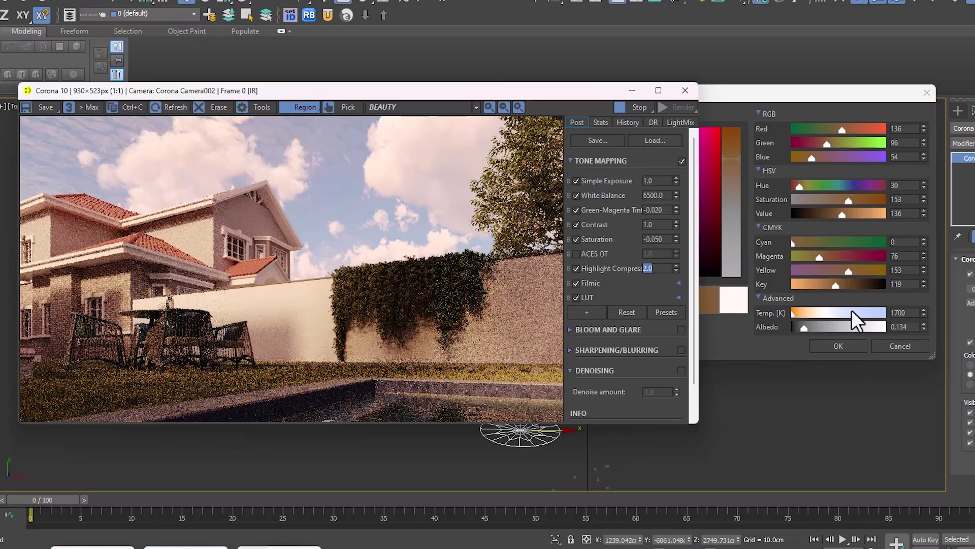
click(855, 287)
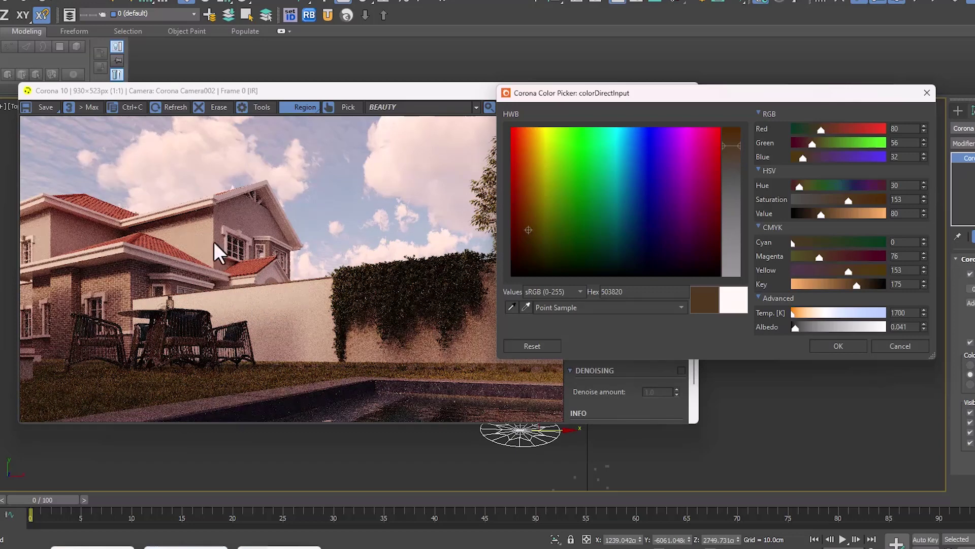
Change the sun colour to a dark muted blue (hue 225, hex 171A22) and confirm
drag(848, 187, 812, 215)
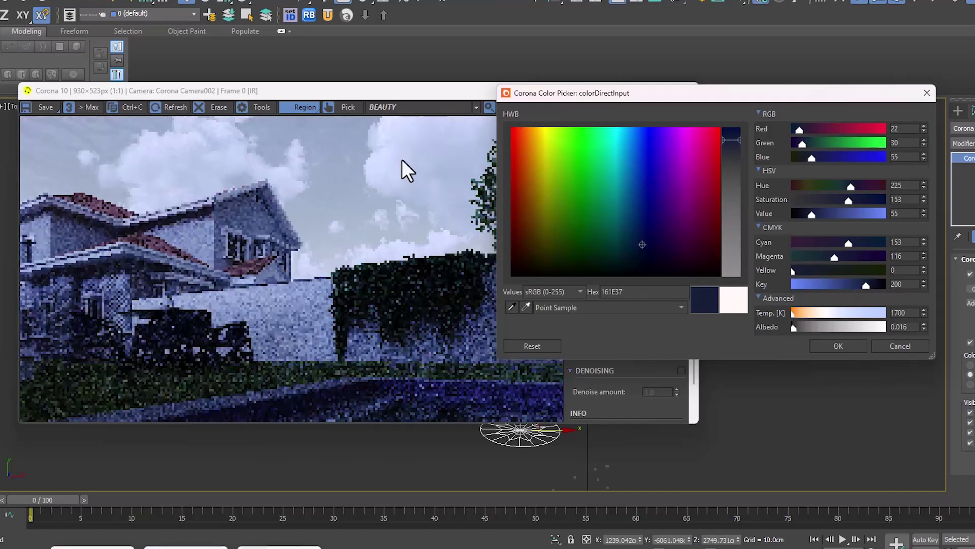
drag(847, 199, 823, 201)
click(871, 286)
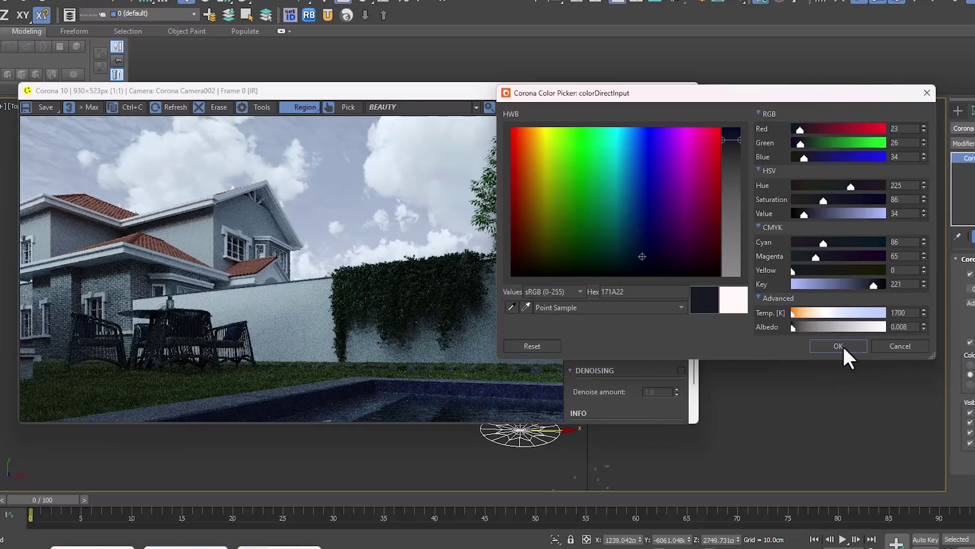
click(838, 346)
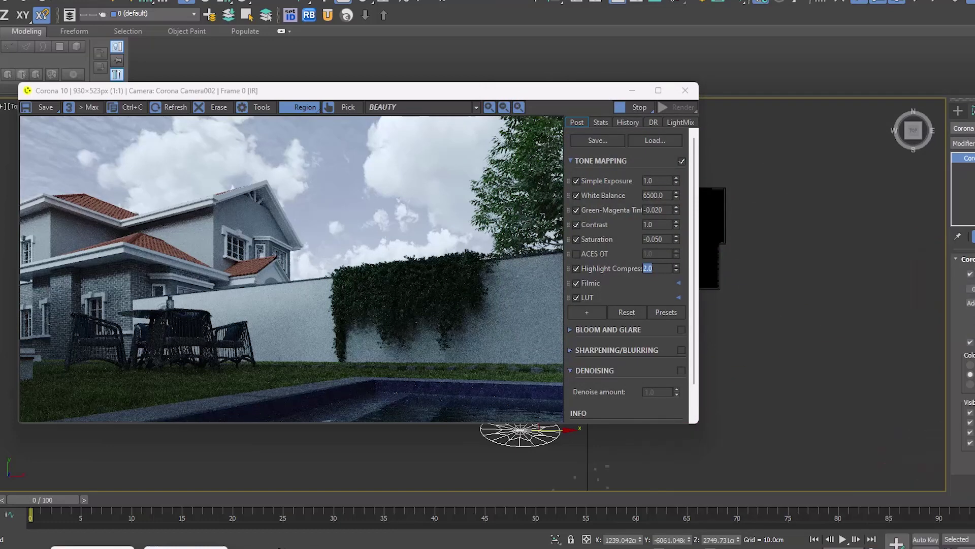
Lower the Corona Sky Texmap intensity from 0.05 to 0.01 in the Slate Material Editor
key(m)
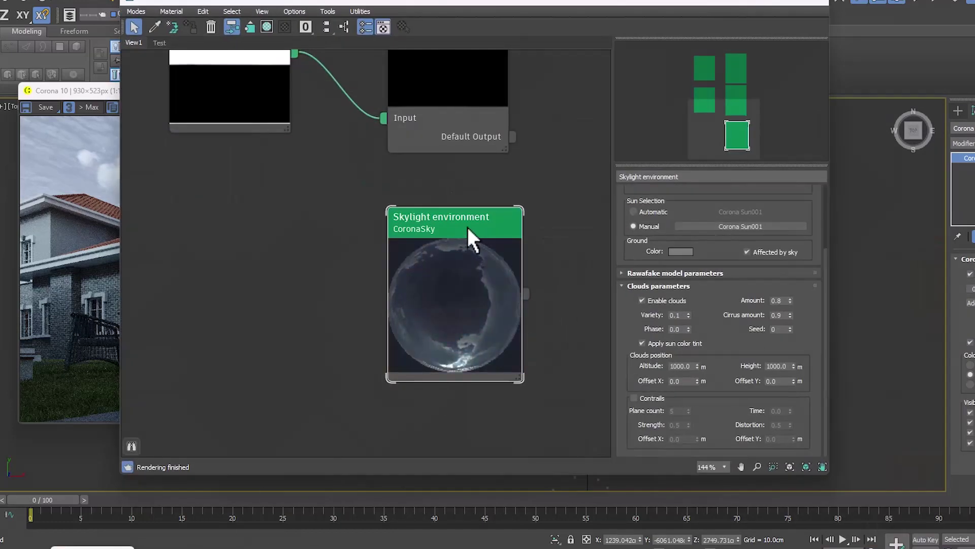
scroll(782, 264, up, 4)
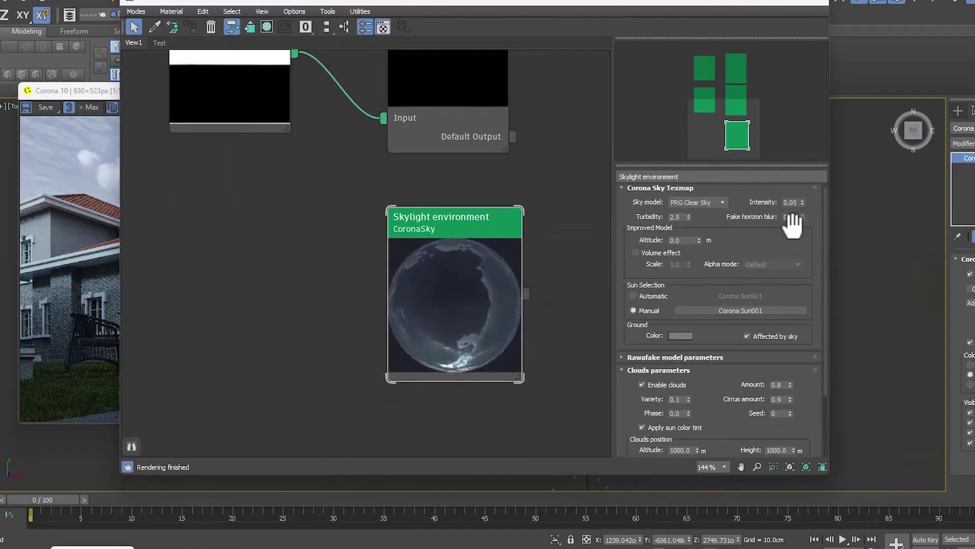
click(794, 203)
key(BackSpace)
text(1)
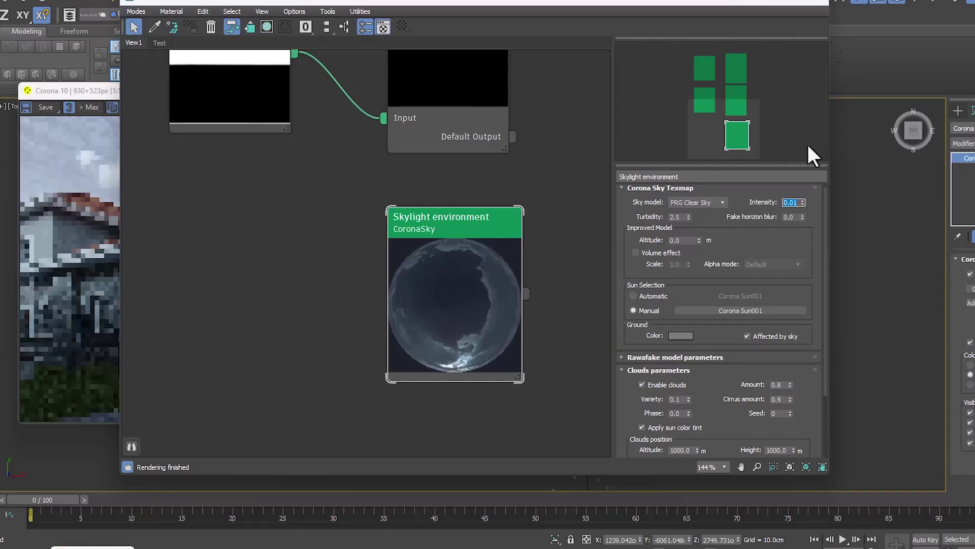
click(762, 4)
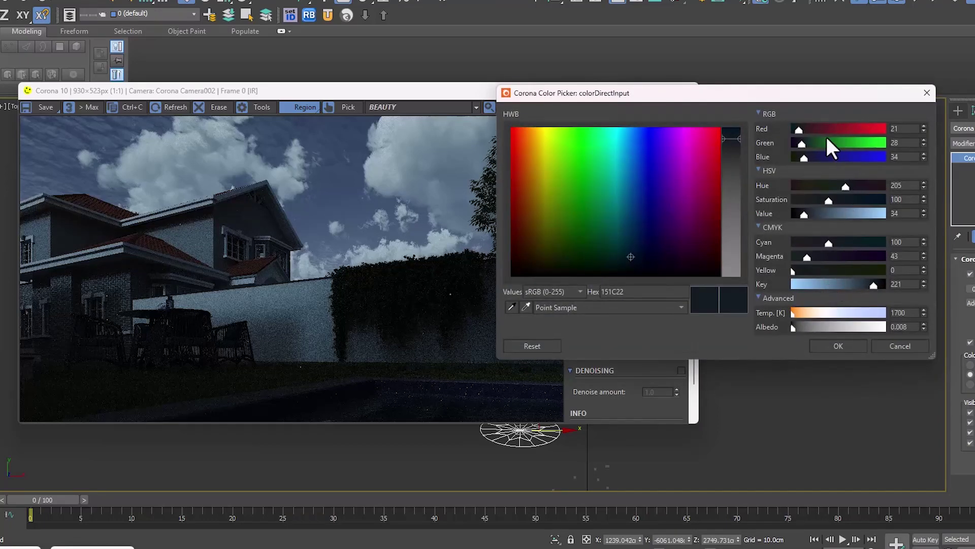
Try a purple sun colour (RGB 44, 30, 72; hex 2C1E48), then discard it
drag(802, 144, 797, 144)
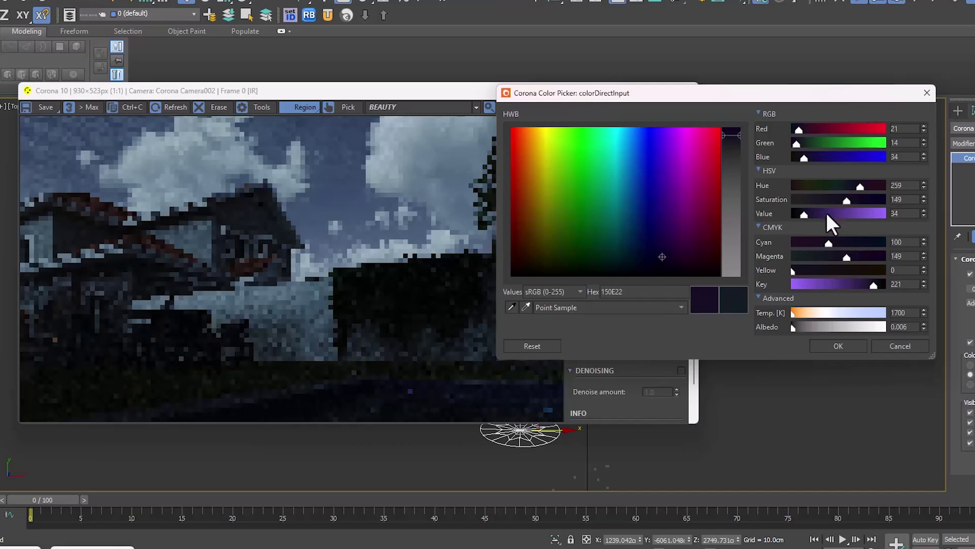
drag(827, 214, 818, 215)
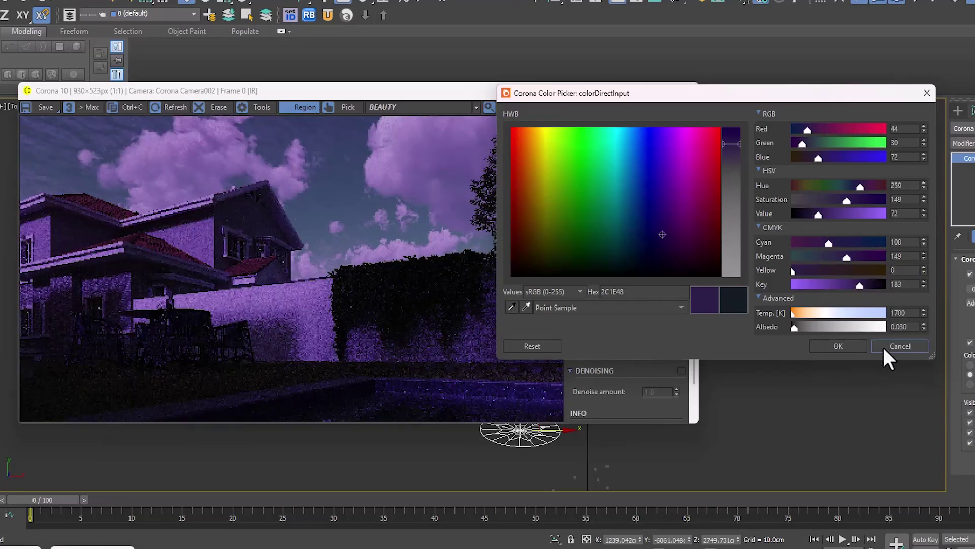
click(899, 345)
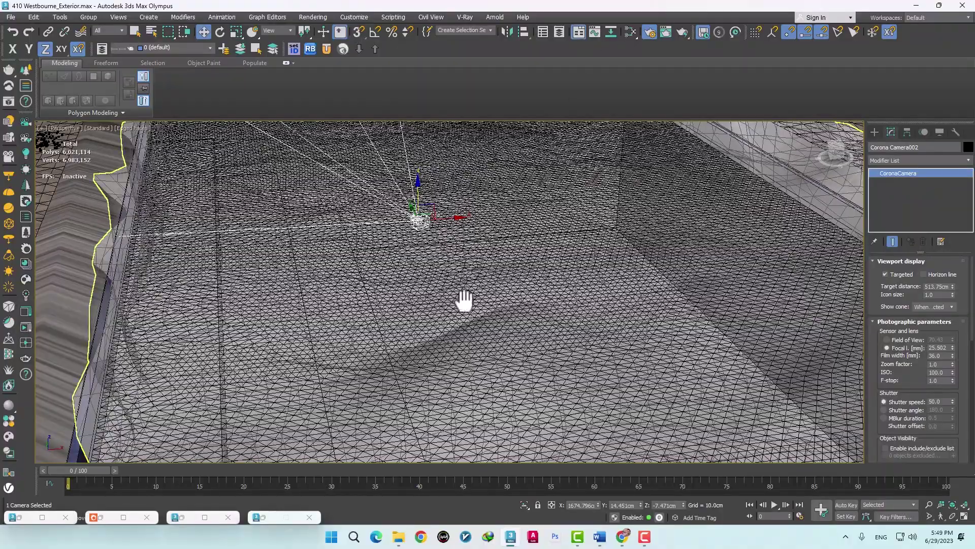
Select the fog box Box061 around the camera to see its Noise modifier (Scale 28.0, 15 cm)
alt+middle_drag(461, 298, 517, 313)
click(569, 323)
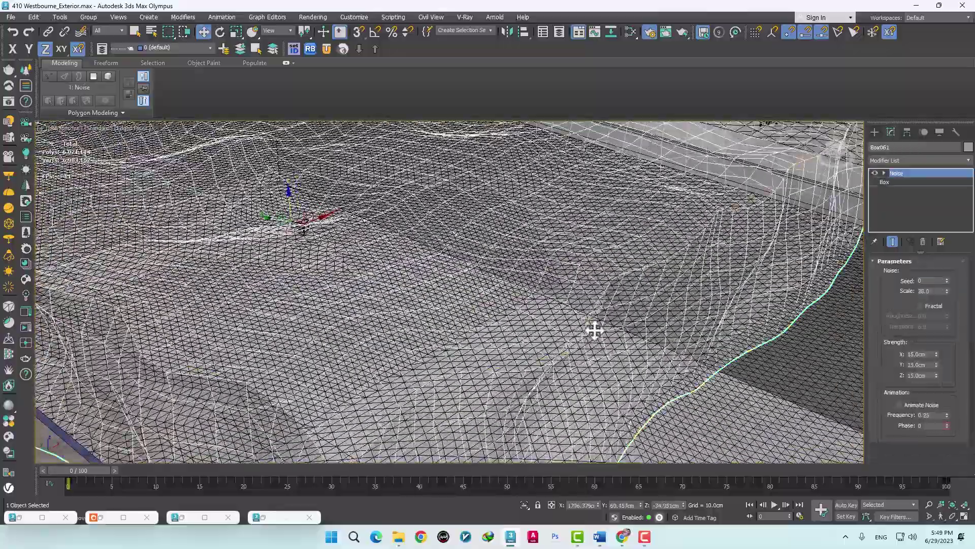
alt+middle_drag(523, 296, 505, 279)
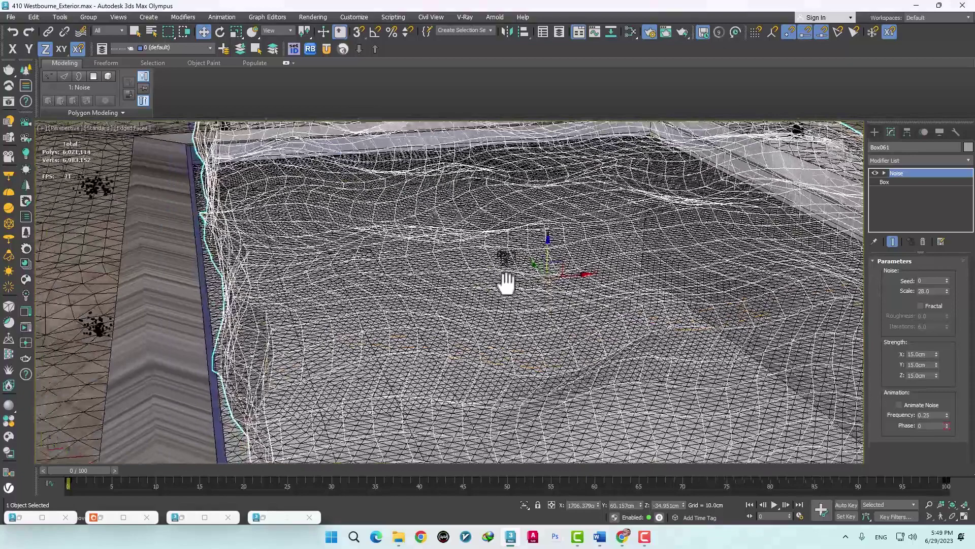
Check Box061's CoronaVolumeMtl in the material editor, then minimize it and reframe the fog box
key(m)
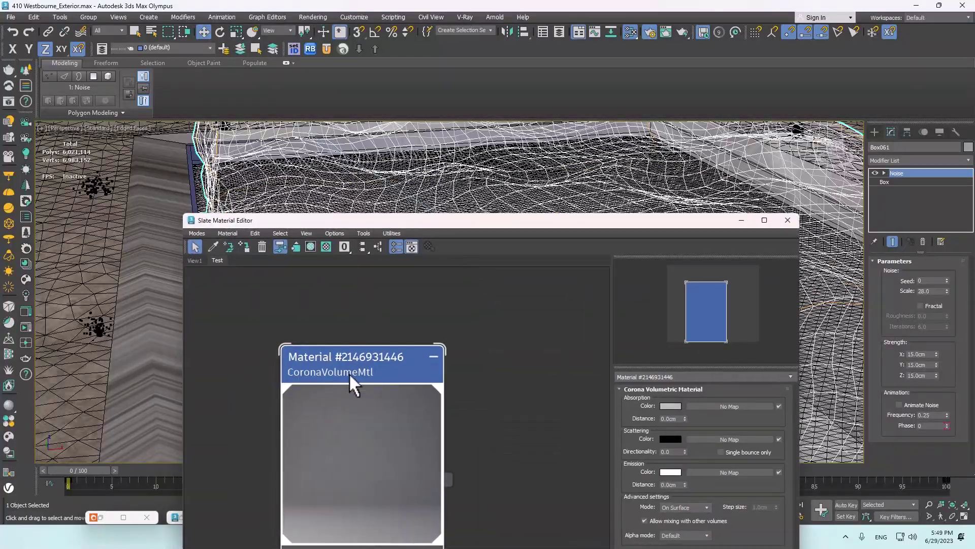
click(742, 222)
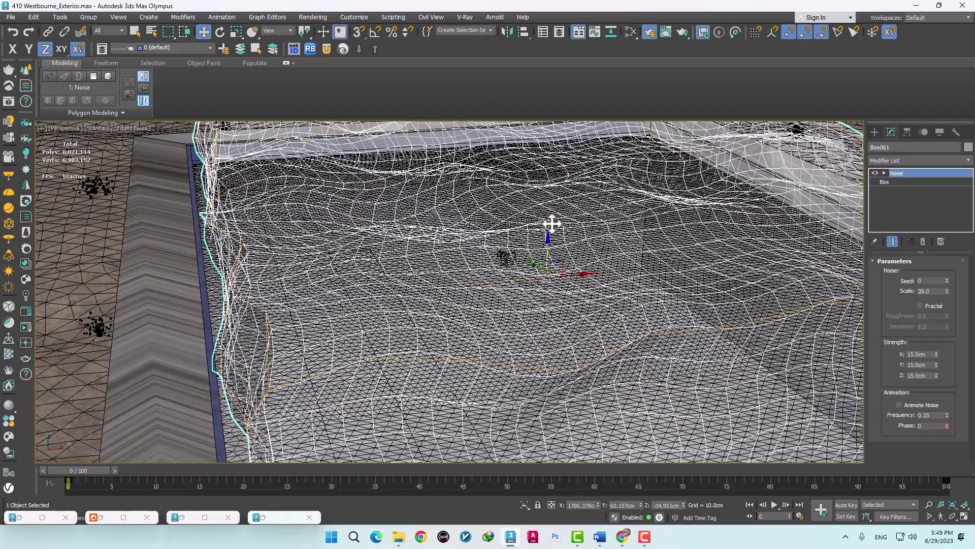
alt+middle_drag(505, 257, 594, 295)
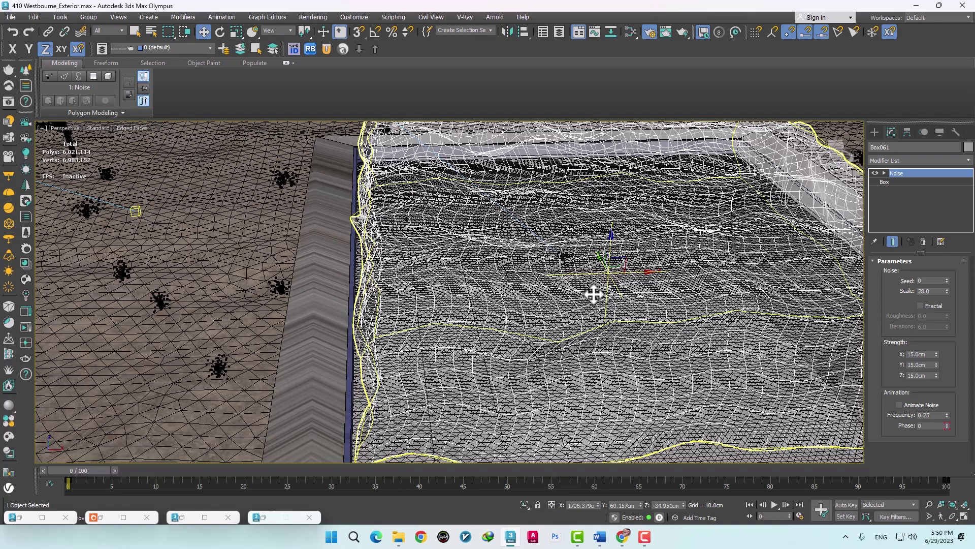
middle_drag(551, 289, 550, 279)
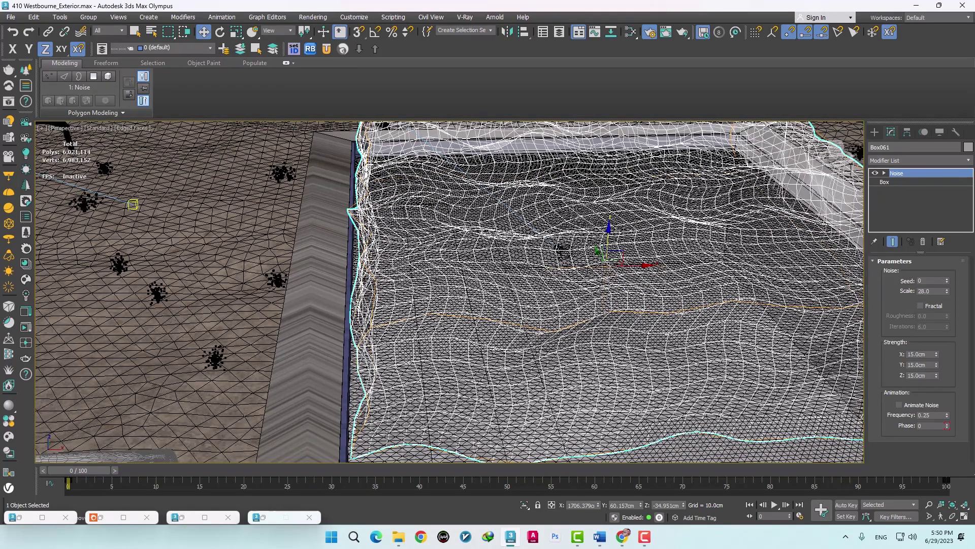